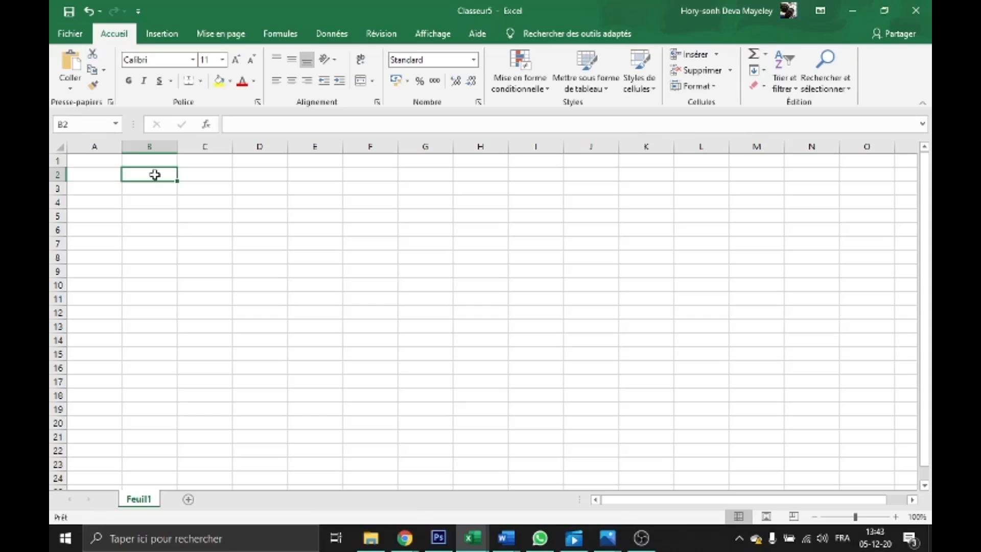
Enter the text "Il est bientôt noel, les enfants attendent déjà leurs cadeau." in cell B2.
double_click(155, 175)
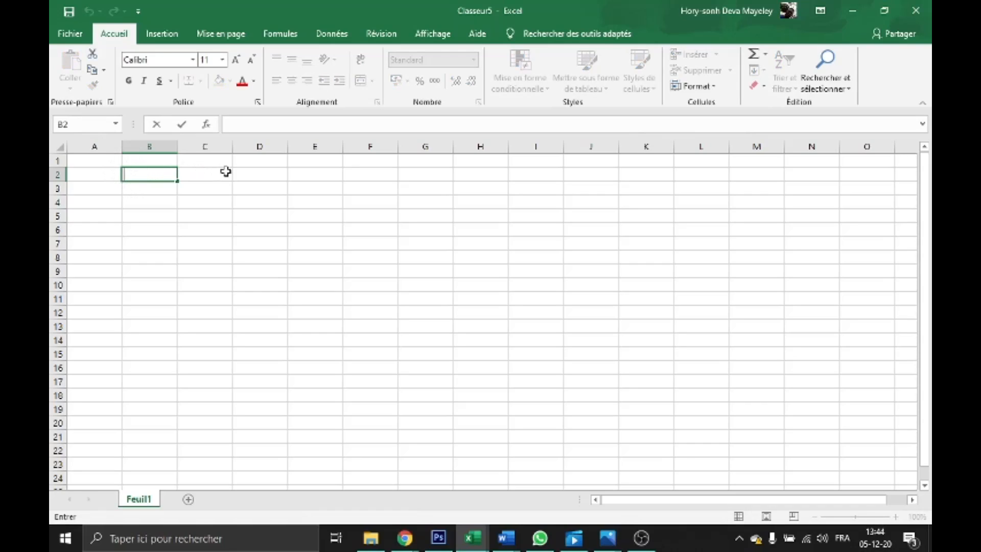
type("Il est bientôt noel,")
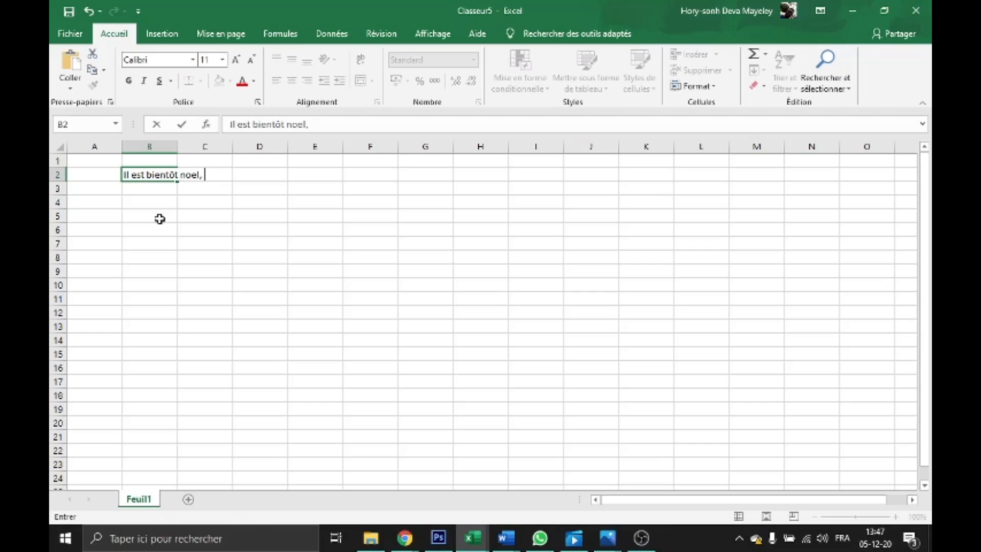
type("les enfants attendent déj")
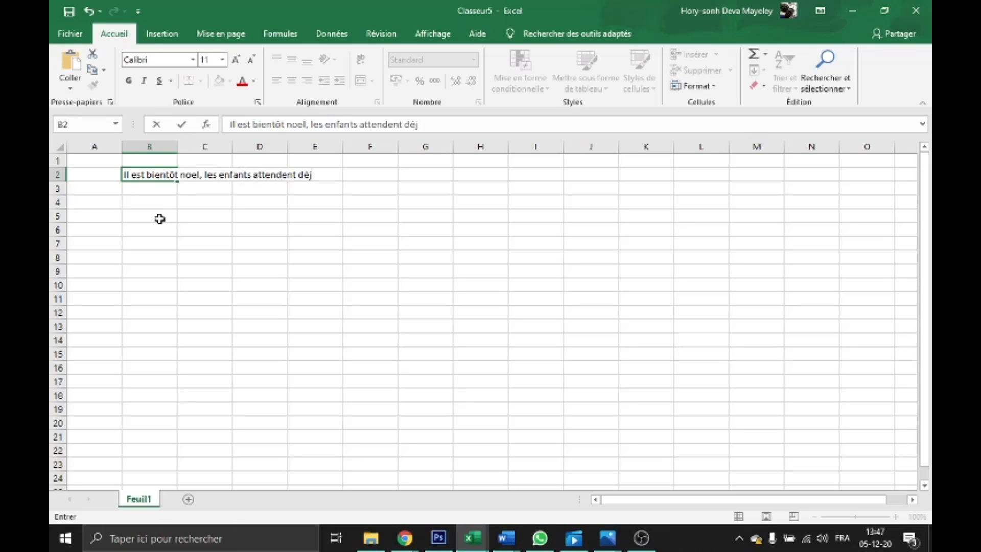
type("à leurs cadea")
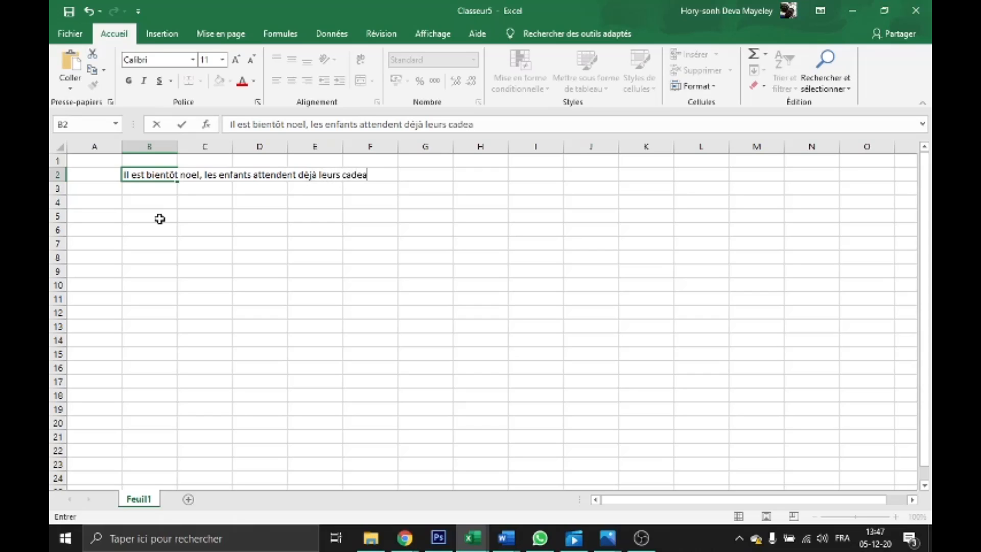
type("u.")
left_click(217, 187)
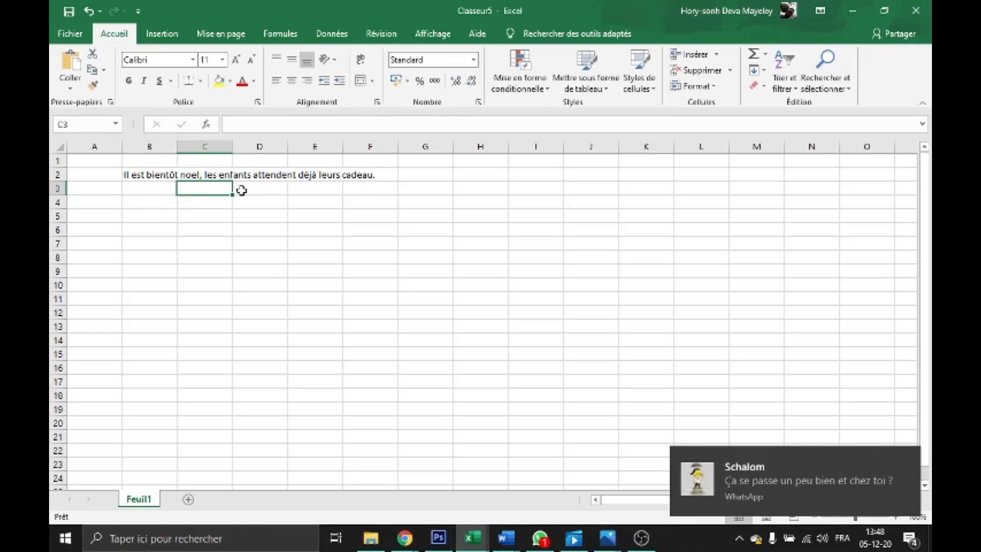
left_click(151, 192)
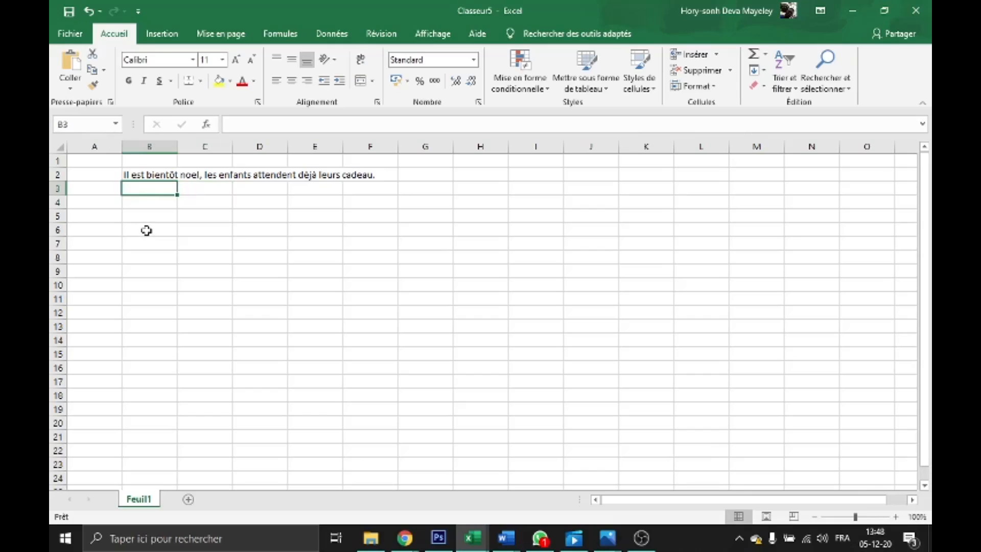
Enter the text "Si 3 + 2 = 12, alors je vis sur un nuage" in cell C6.
left_click(203, 228)
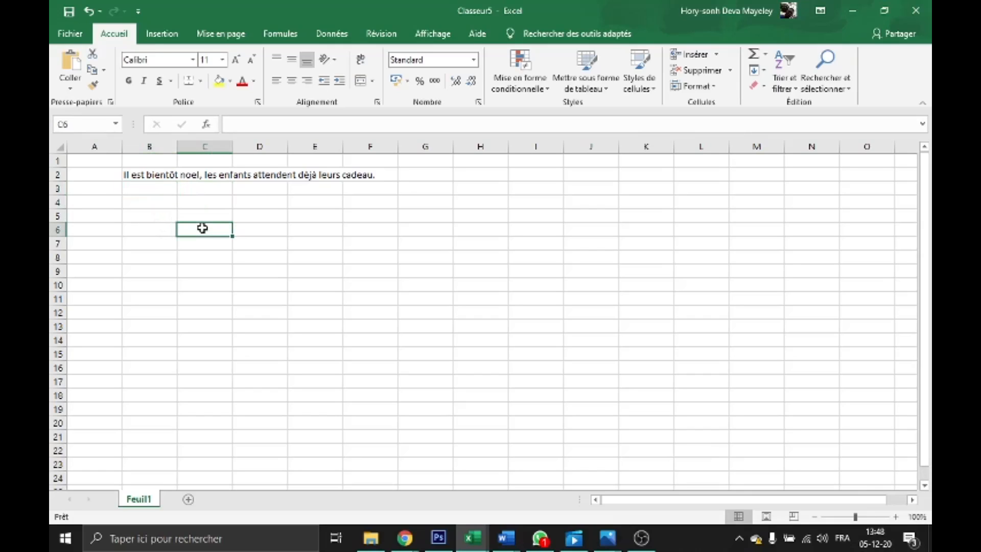
double_click(202, 229)
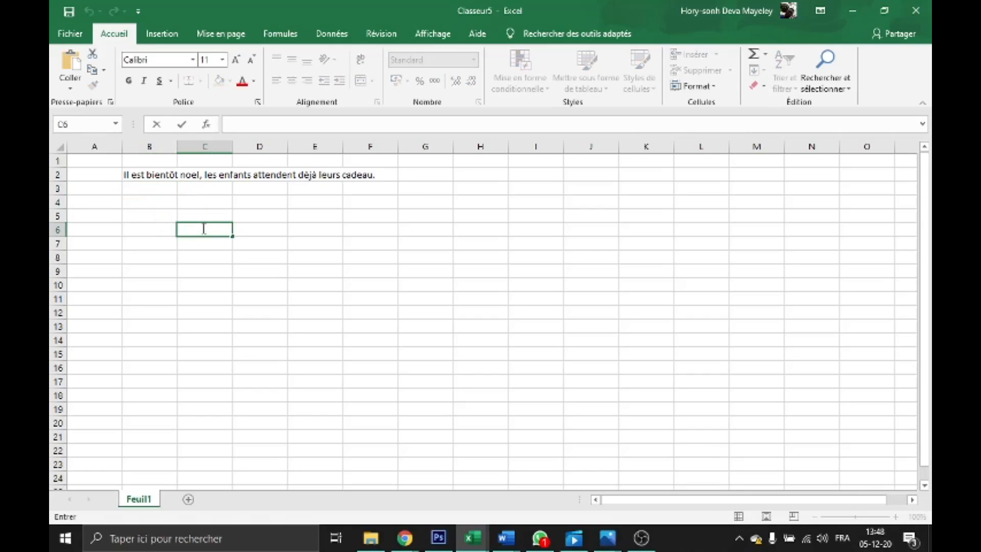
type("Si 3 + 2 = 12")
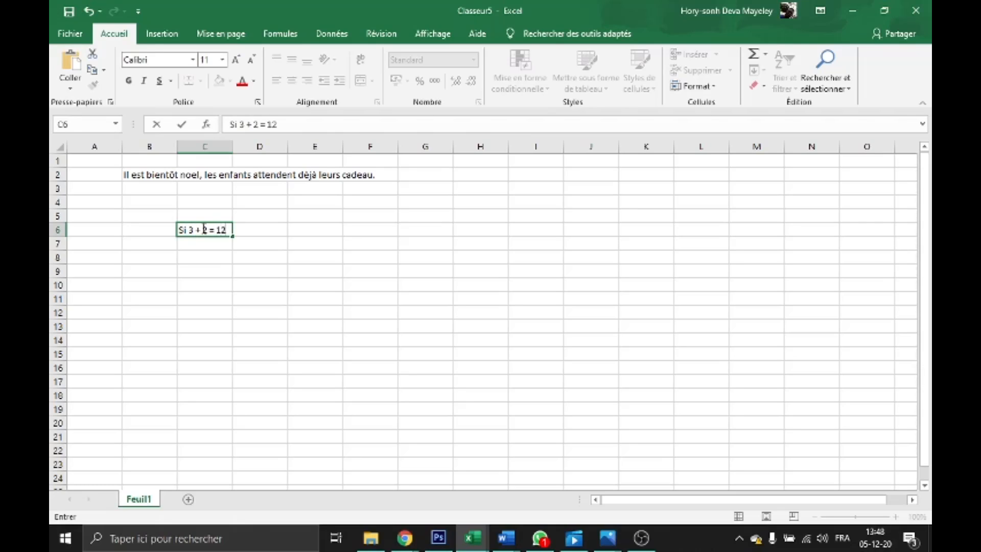
type(", alors je vis sur ")
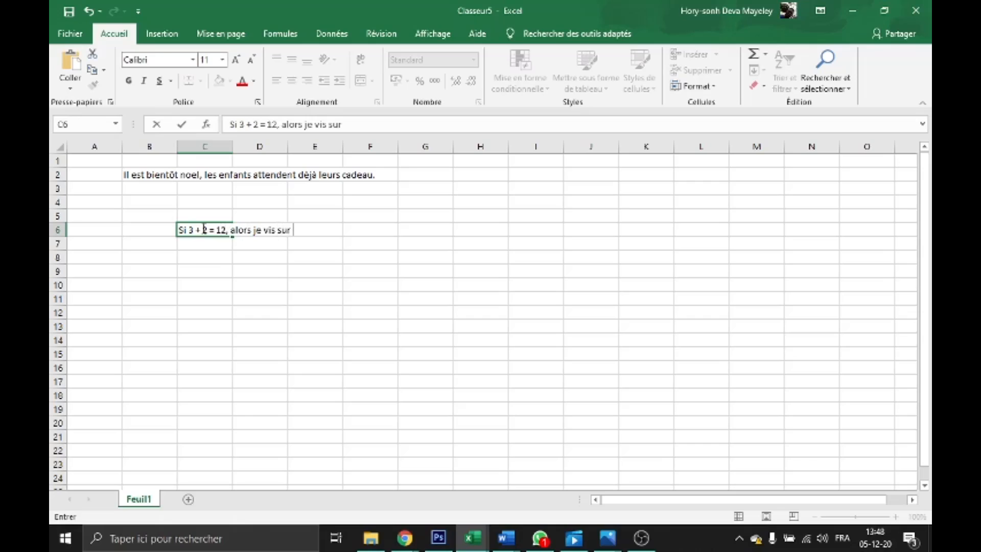
type("un nuage")
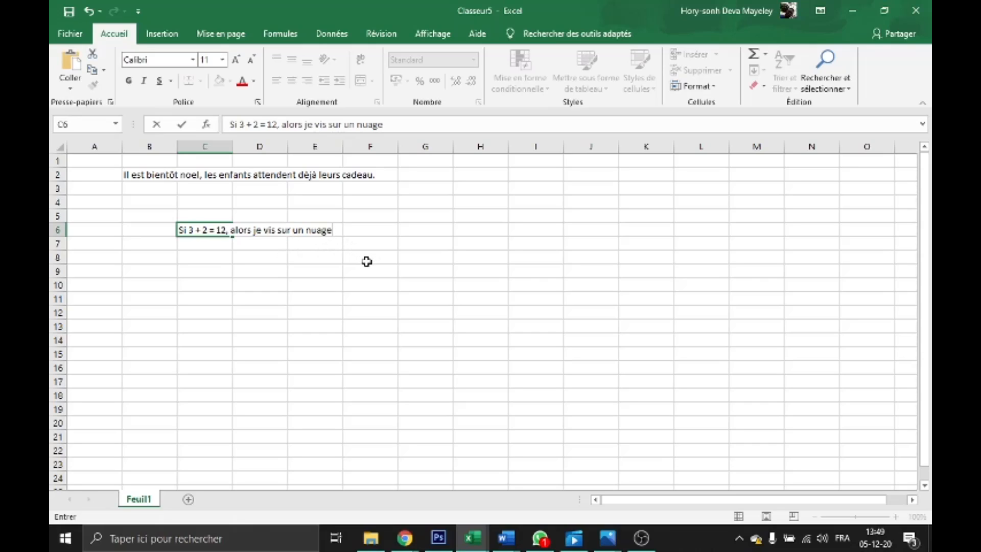
left_click(317, 273)
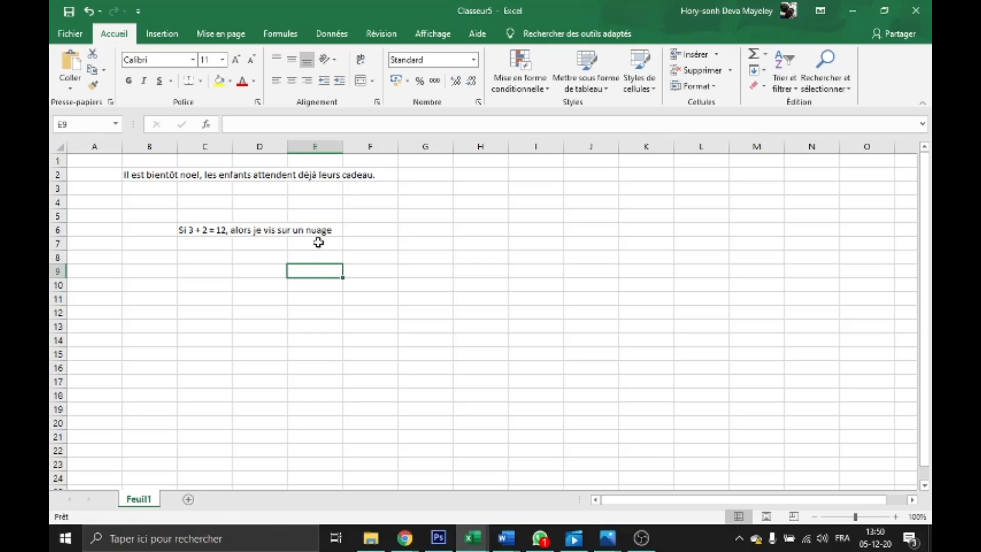
Enter the addition formula =3+2 in cell E9 and the subtraction formula =3-2 in cell E10.
double_click(317, 275)
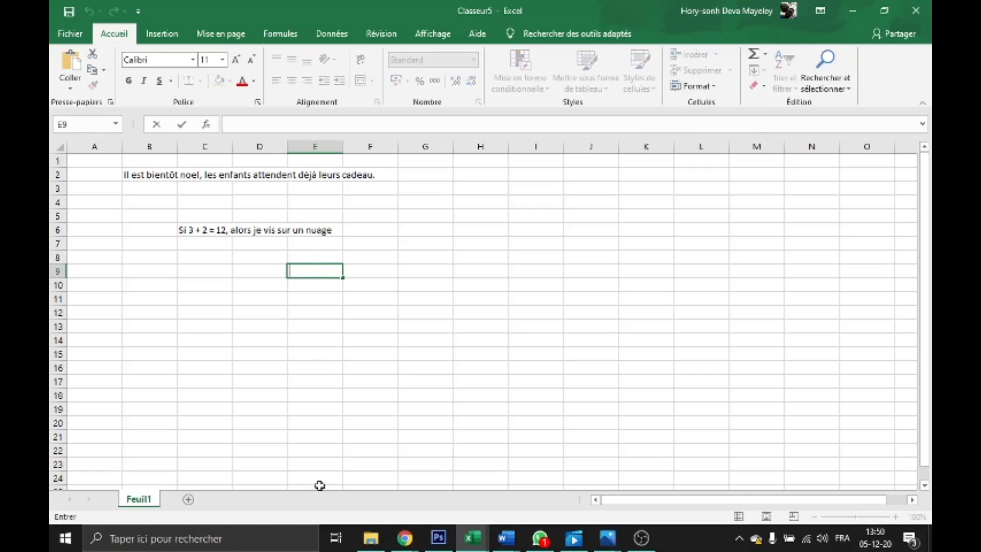
type("=")
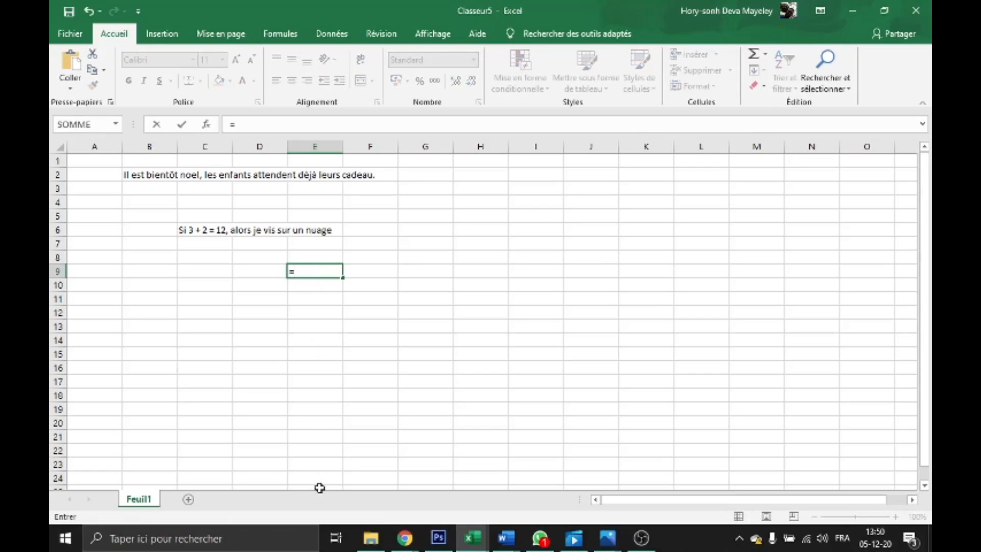
type("3+2")
key("Return")
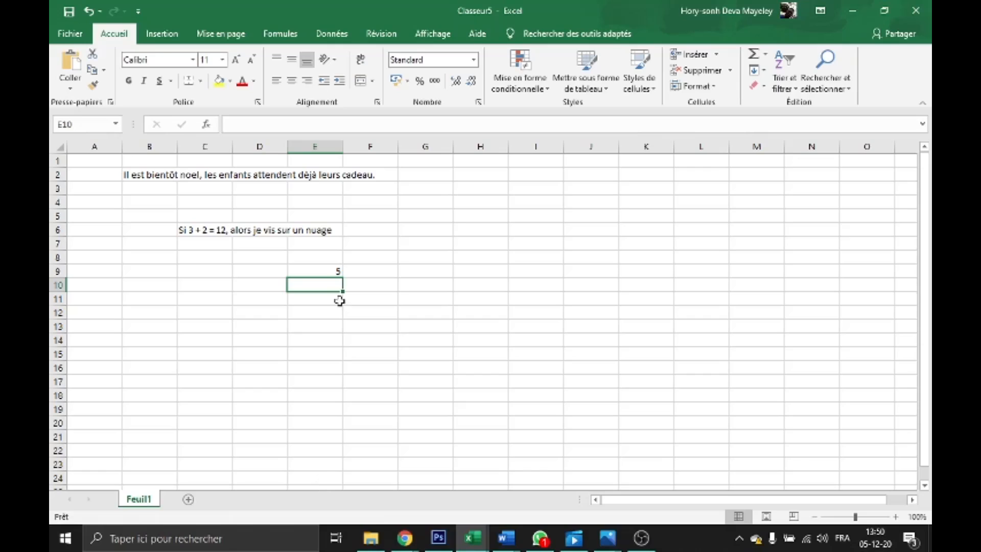
double_click(309, 285)
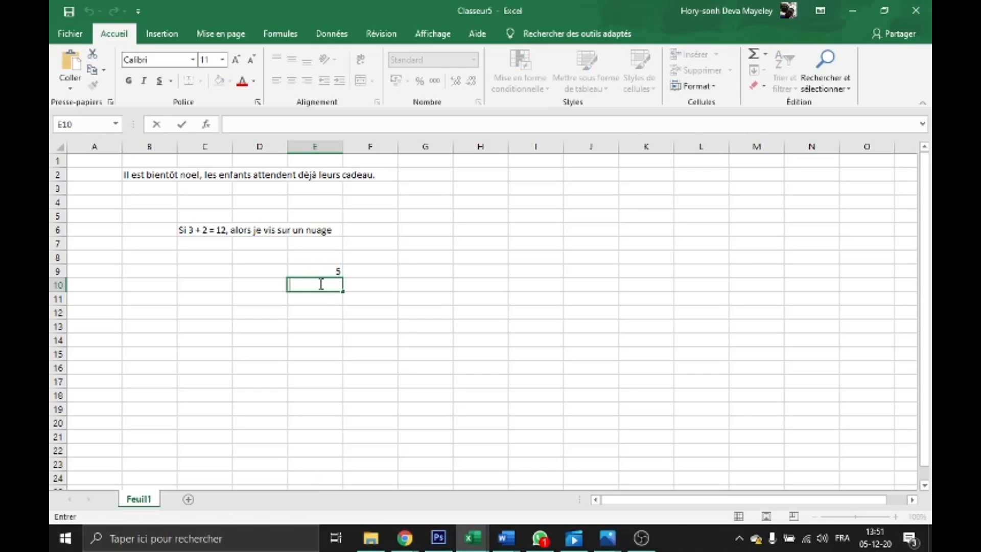
type("=3-2")
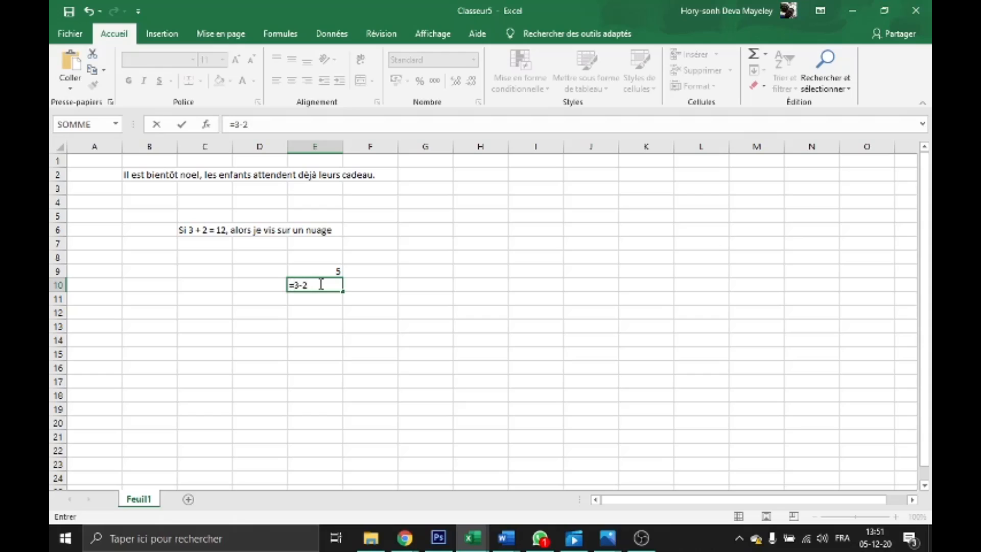
key("Return")
Enter the multiplication formula =3*2 in cell E11 and the division formula =3/2 in cell E12.
double_click(324, 301)
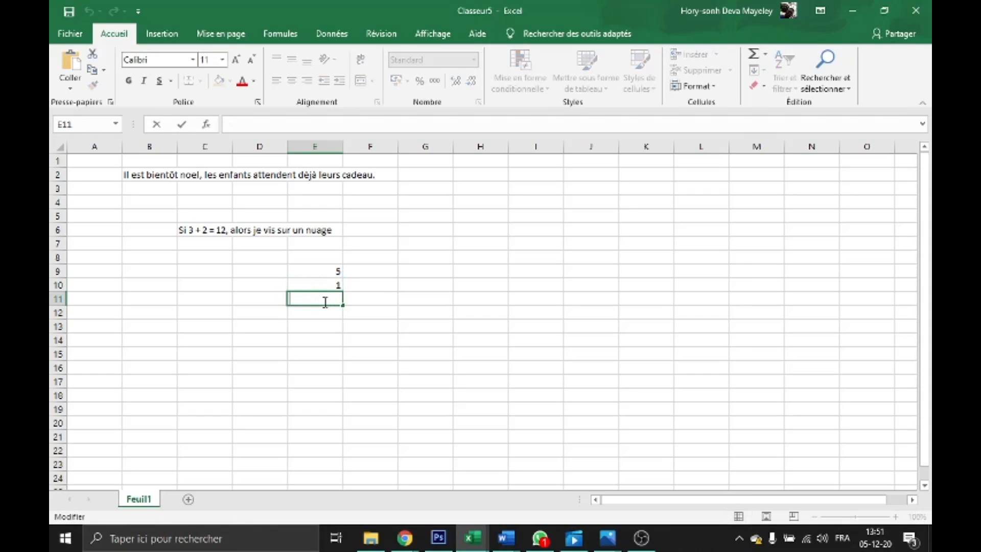
type("=3*")
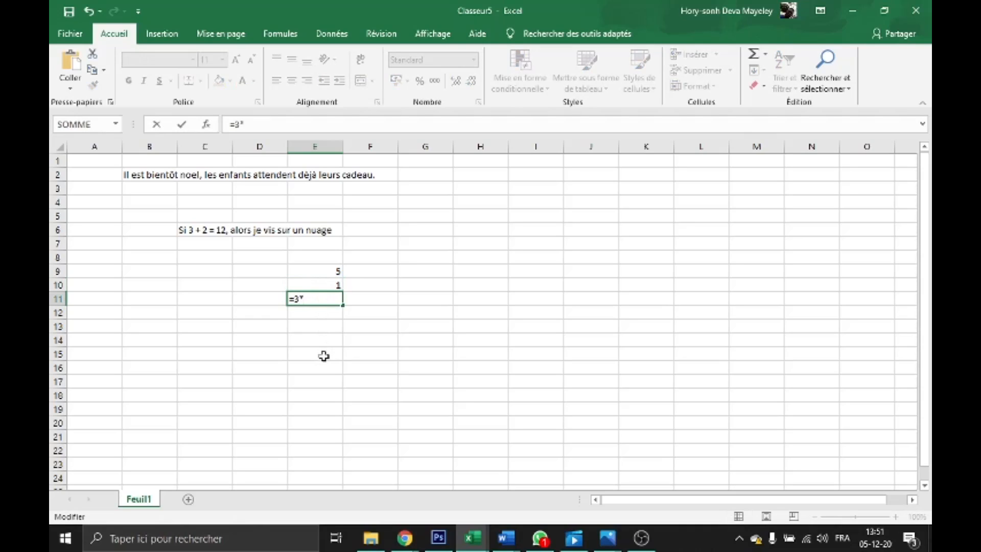
type("2")
key("Return")
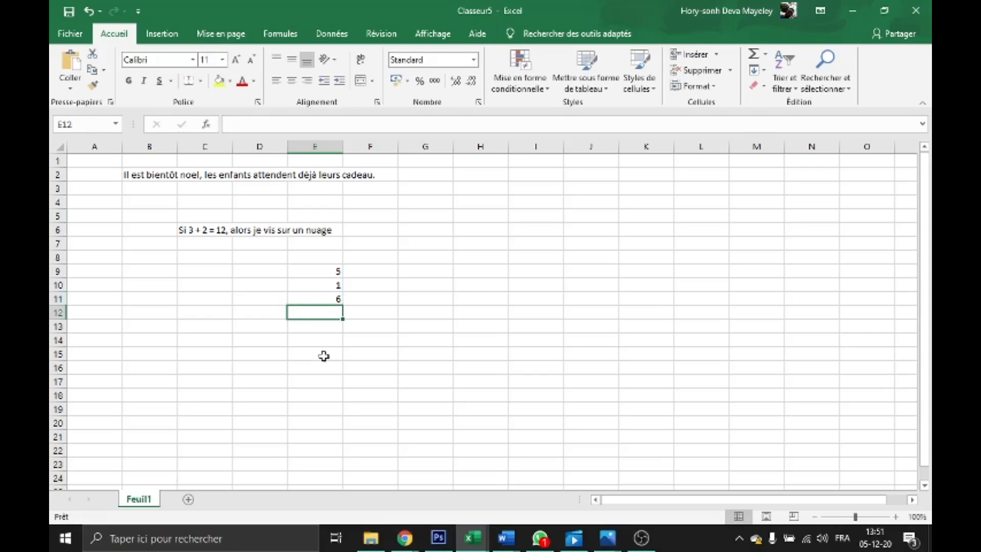
double_click(315, 313)
key("Escape")
double_click(316, 312)
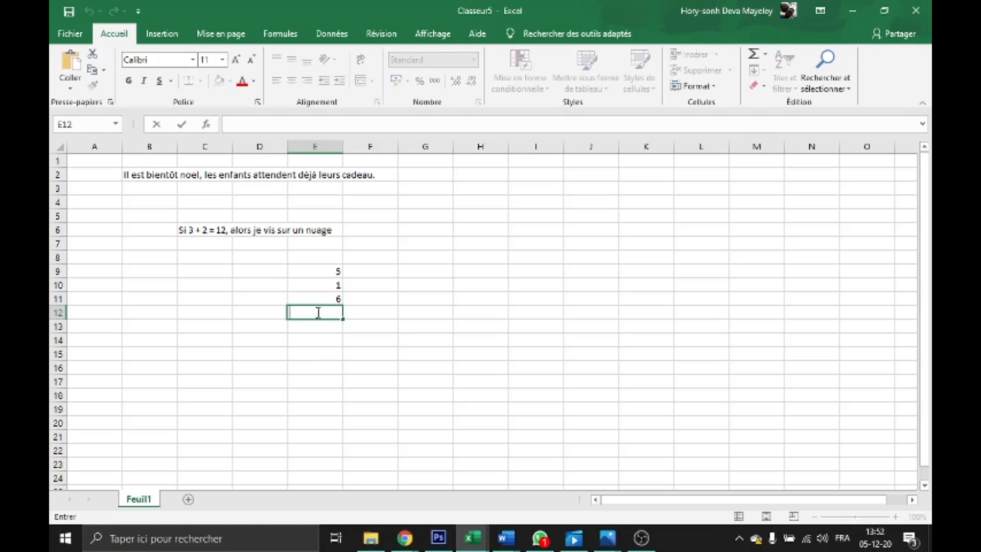
type("=3")
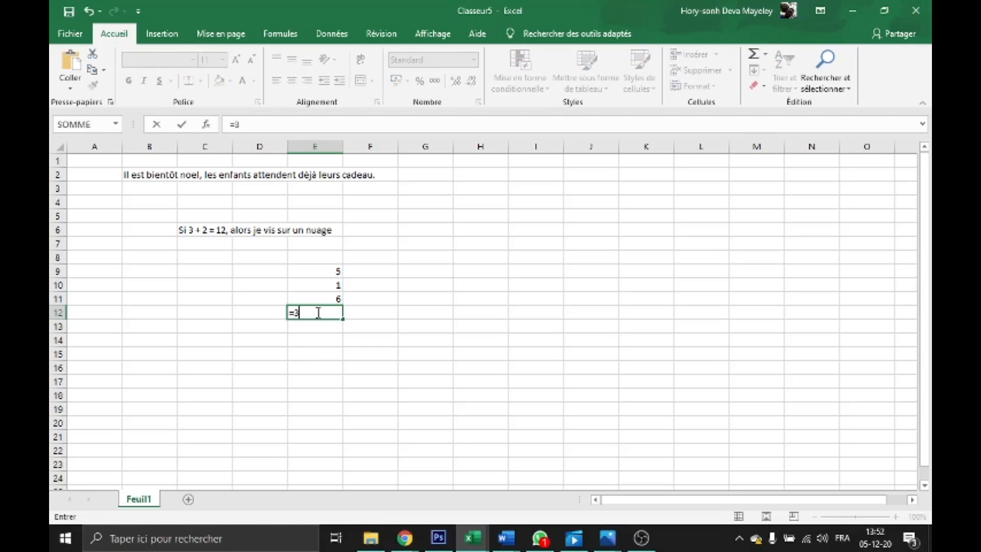
type("/2")
key("Return")
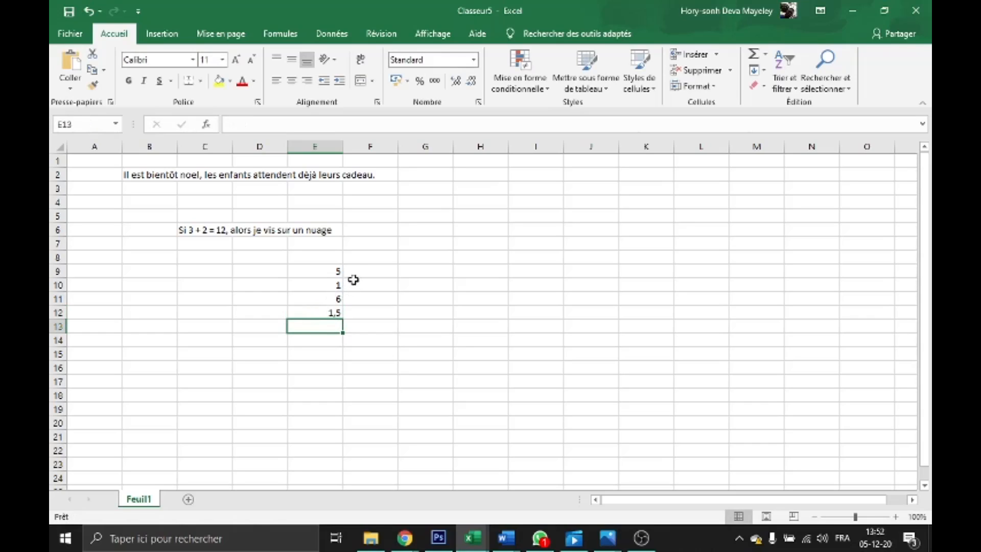
Enter the combined formula =5+2-6*3 in cell F9 and the sum formula =1+2+3+4 in cell F10.
left_click(368, 274)
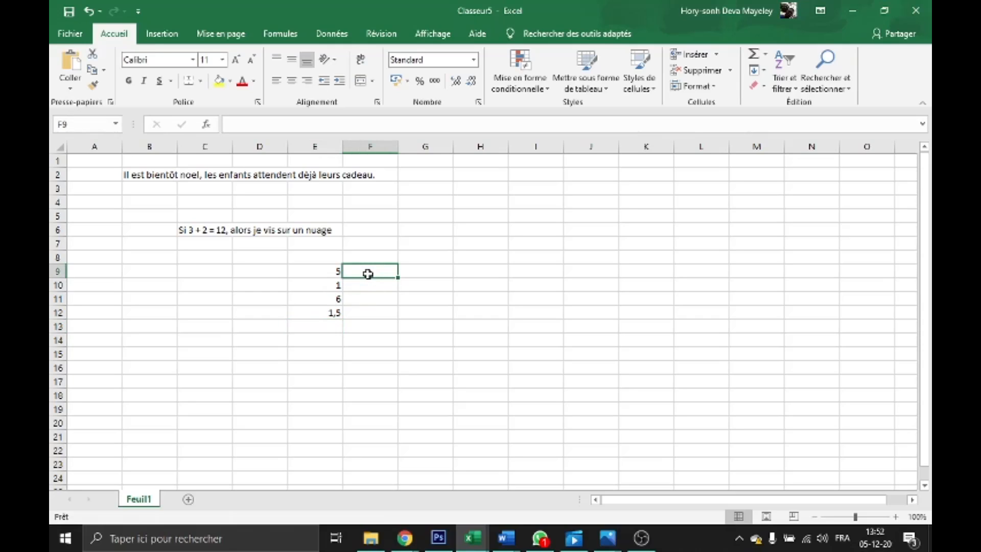
double_click(368, 274)
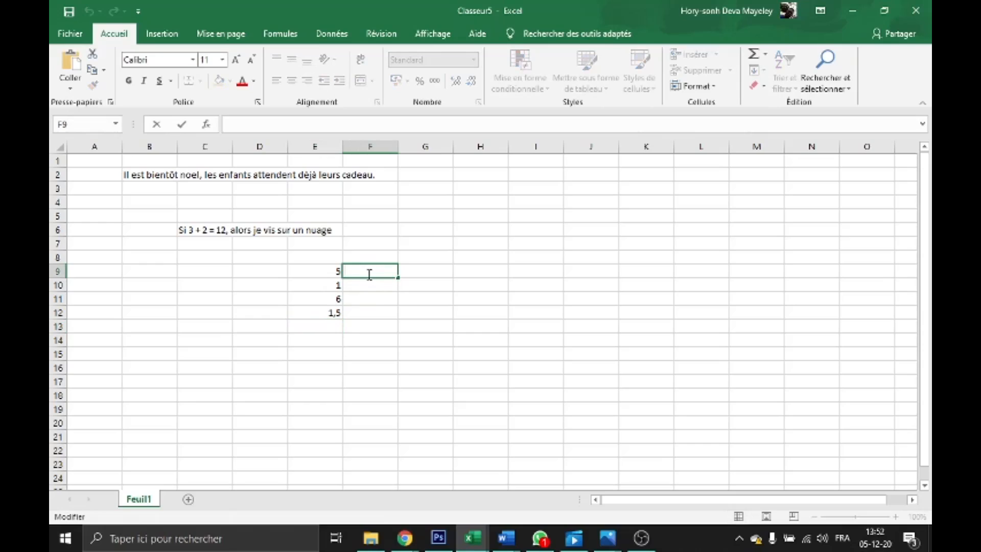
type("=5+")
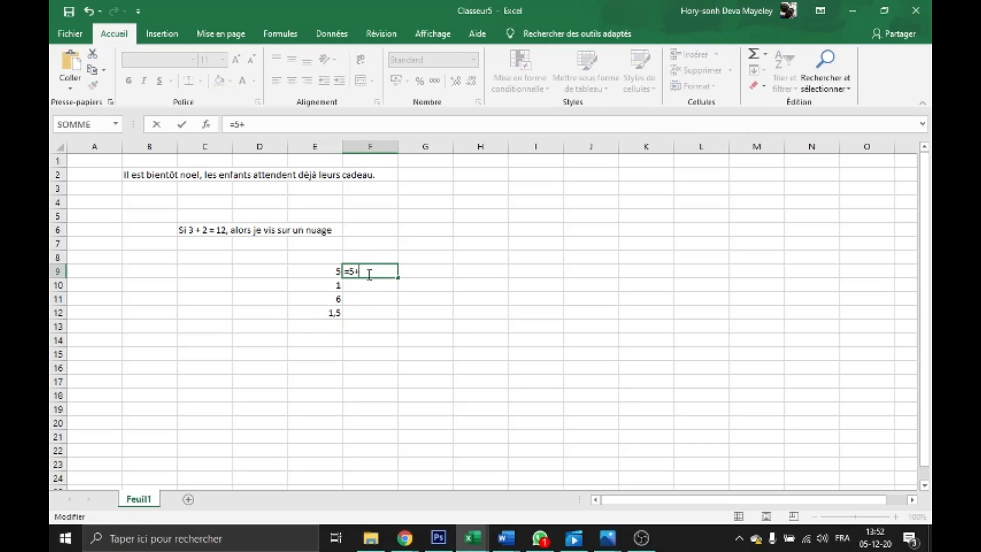
type("2-6*3")
key("Return")
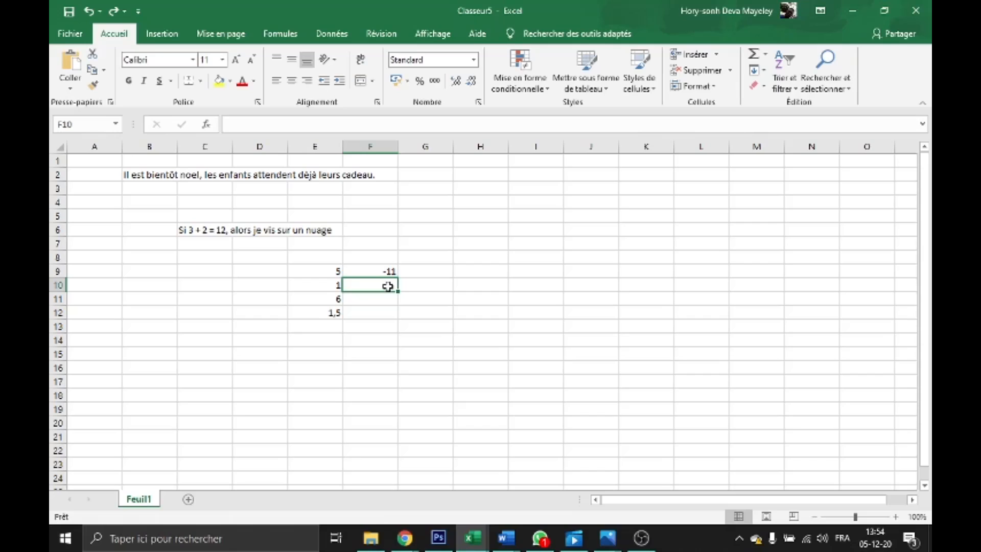
double_click(387, 286)
type("=1+2+3+4")
key("Return")
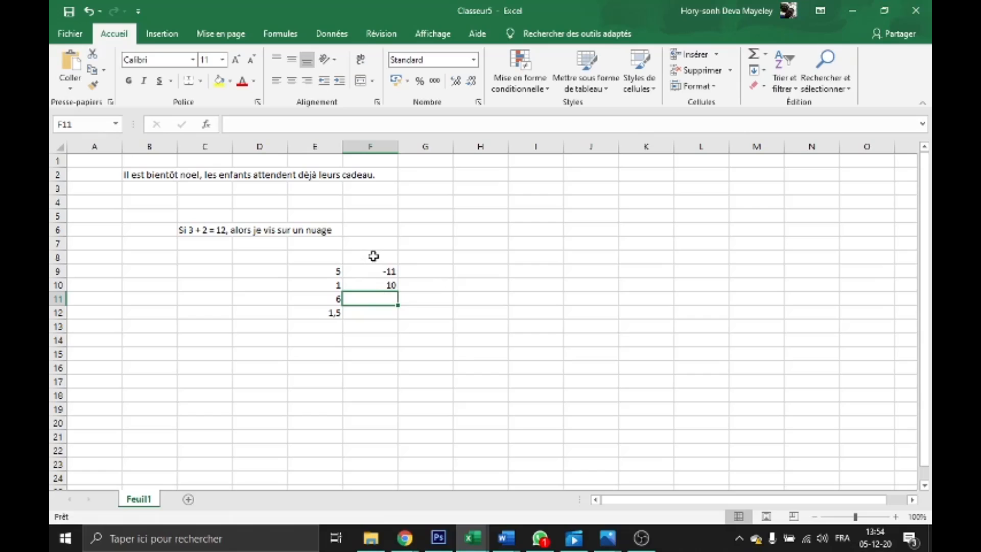
Add cells E9 and F9 in cell G9 with the cell-reference formula =E9+F9.
double_click(426, 271)
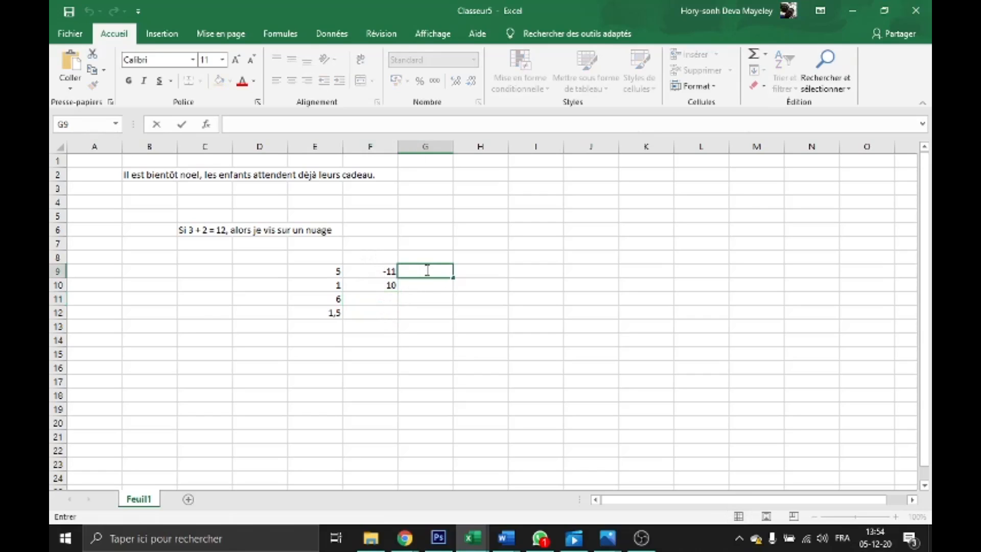
type("=")
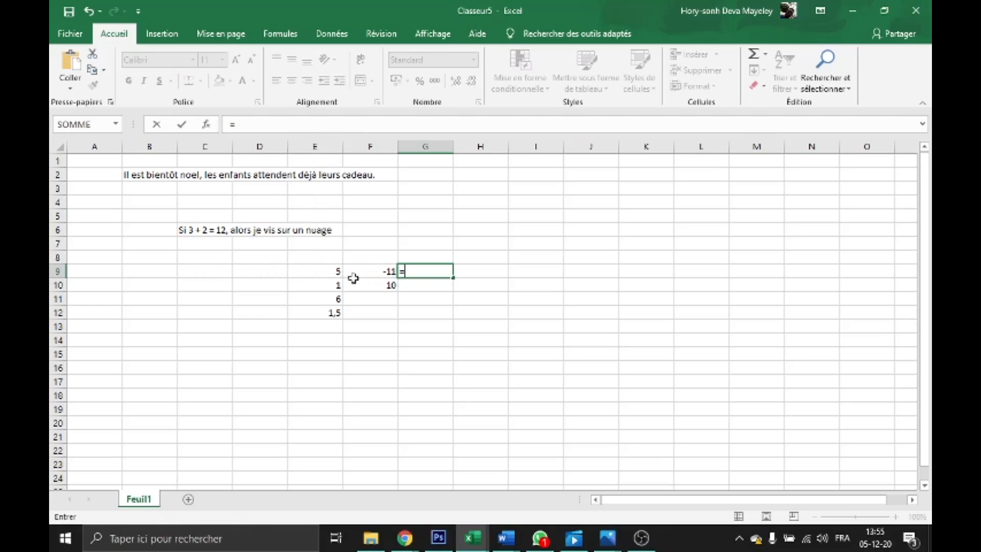
left_click(323, 271)
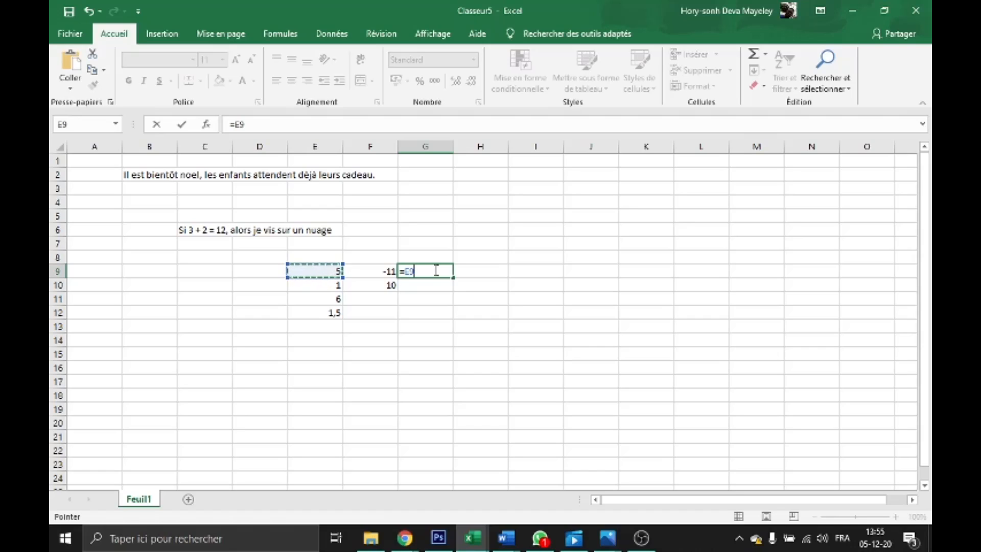
type("+")
left_click(379, 271)
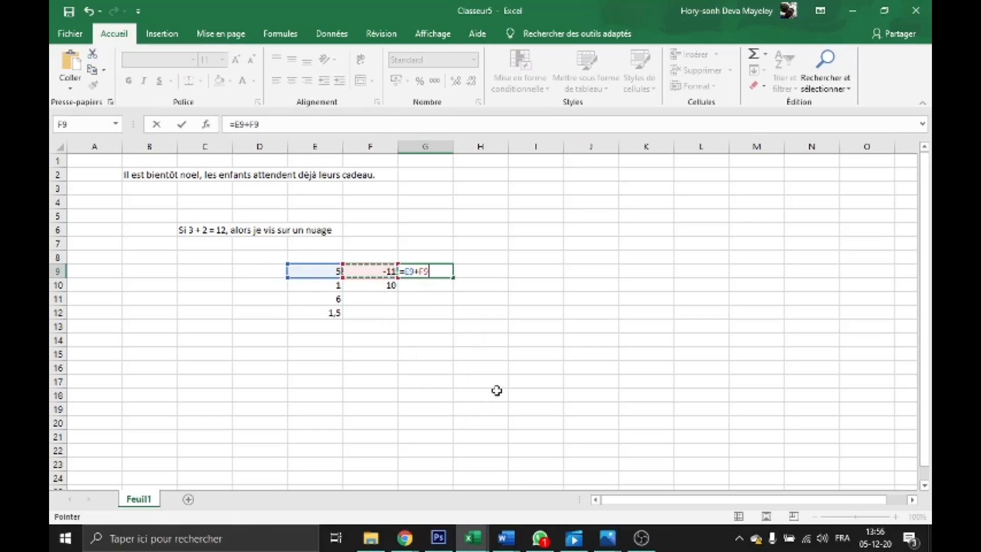
key("Return")
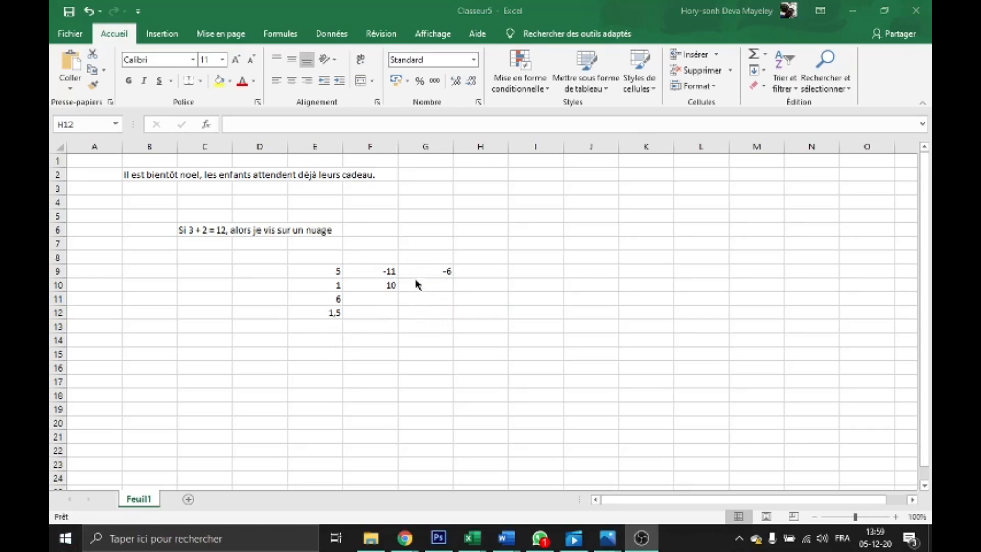
Replace the formula in cell G9 with the AutoSum function =SOMME(E9:F9).
left_click(432, 269)
type("=")
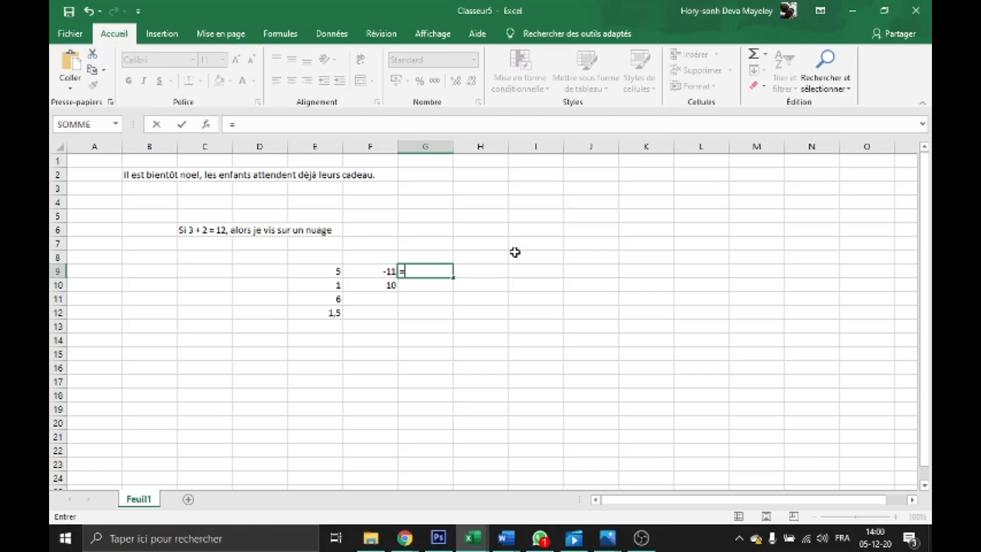
left_click(767, 54)
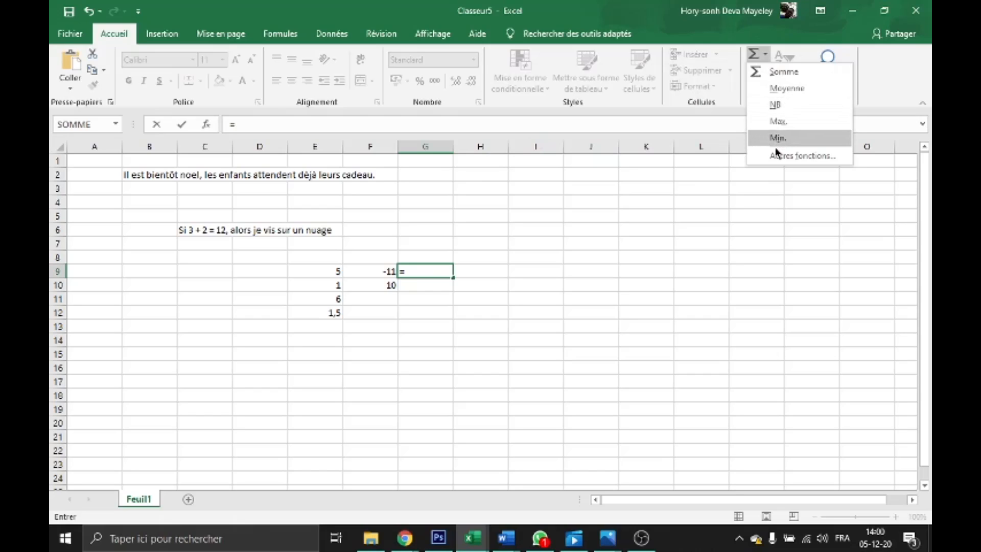
left_click(752, 37)
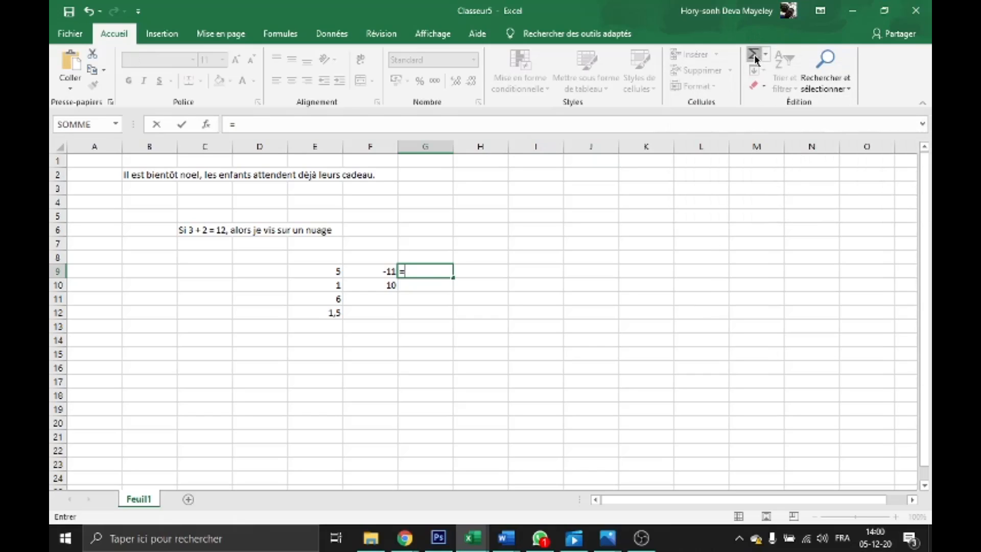
left_click(754, 54)
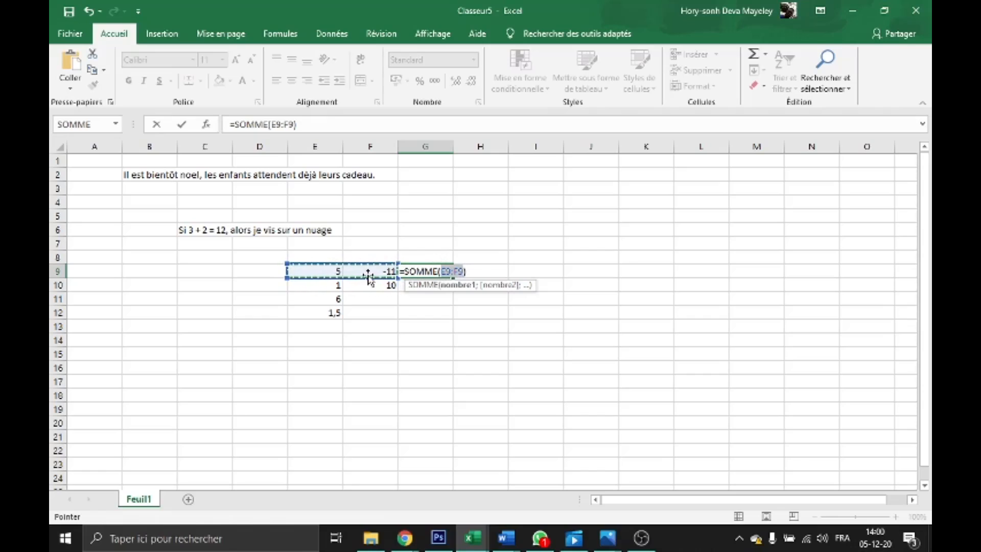
key("Return")
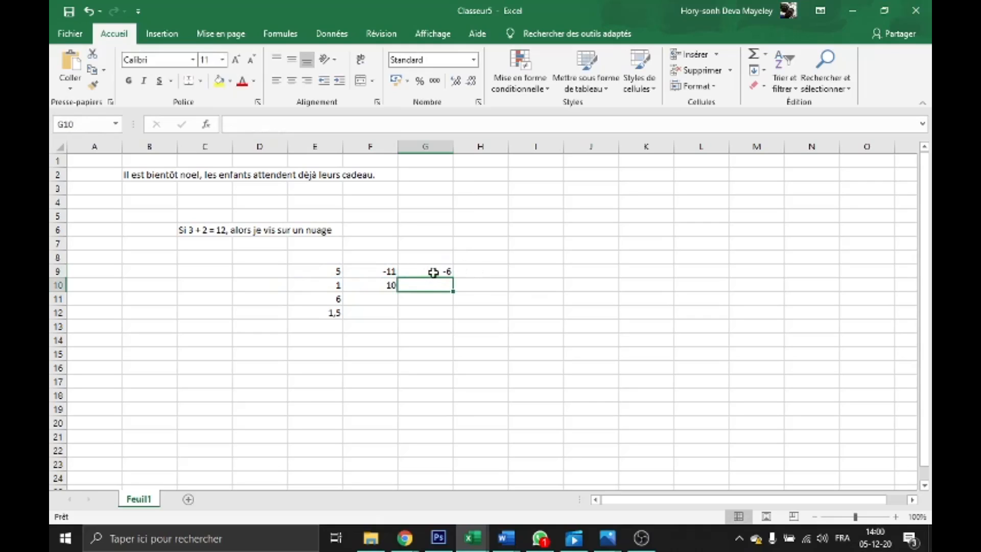
Sum cells F9 and F10 in cell F11 with the AutoSum function =SOMME(F9:F10).
left_click(379, 299)
type("=")
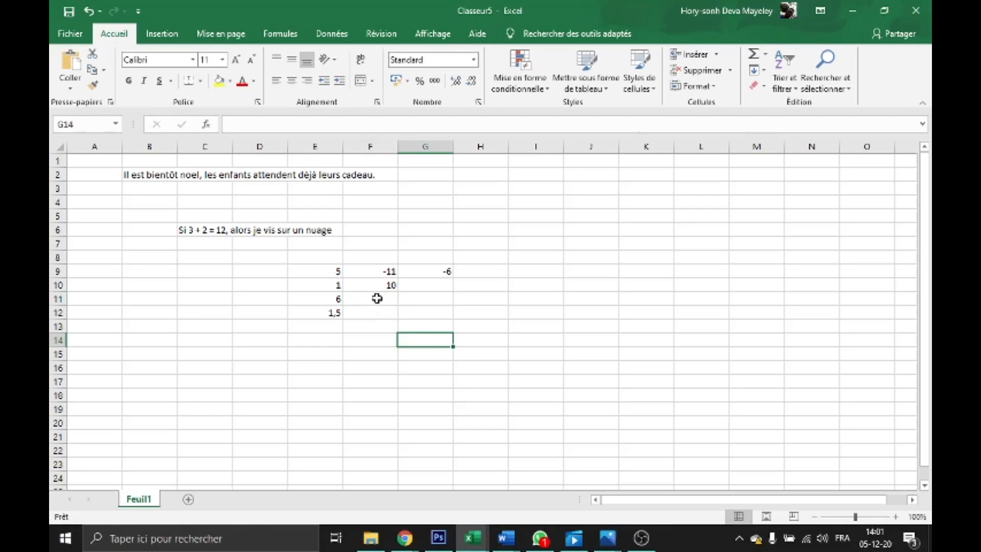
left_click(377, 298)
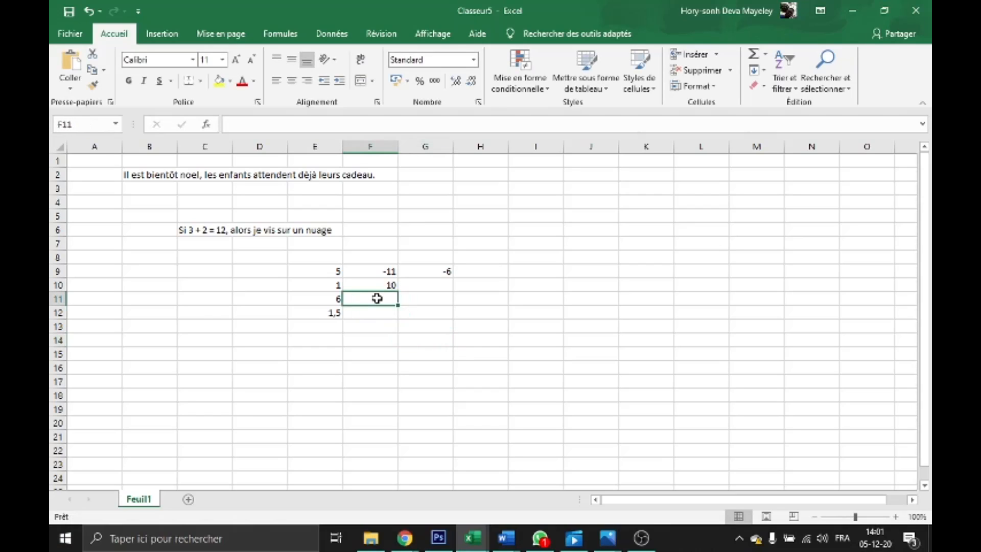
type("=")
left_click(755, 55)
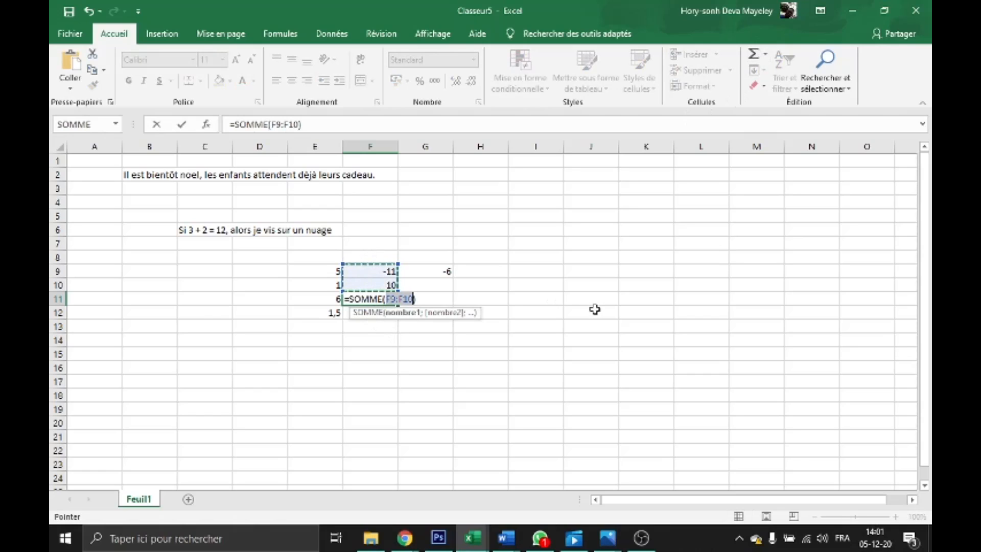
key("Return")
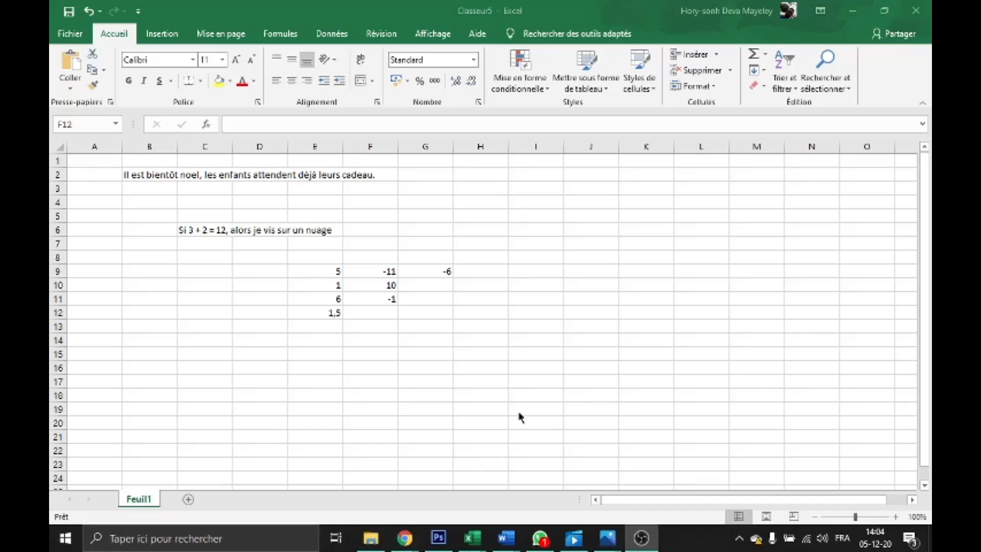